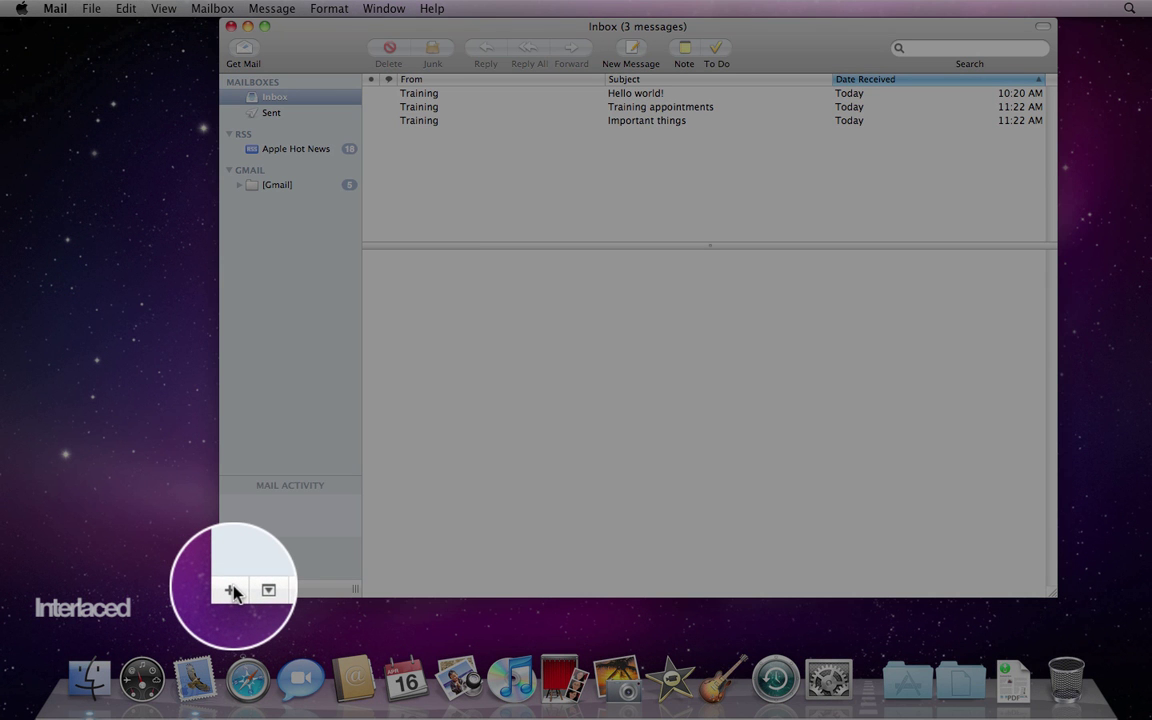
- Start a new mailbox in the Gmail account and type the name 'Important things'
left_click(233, 592)
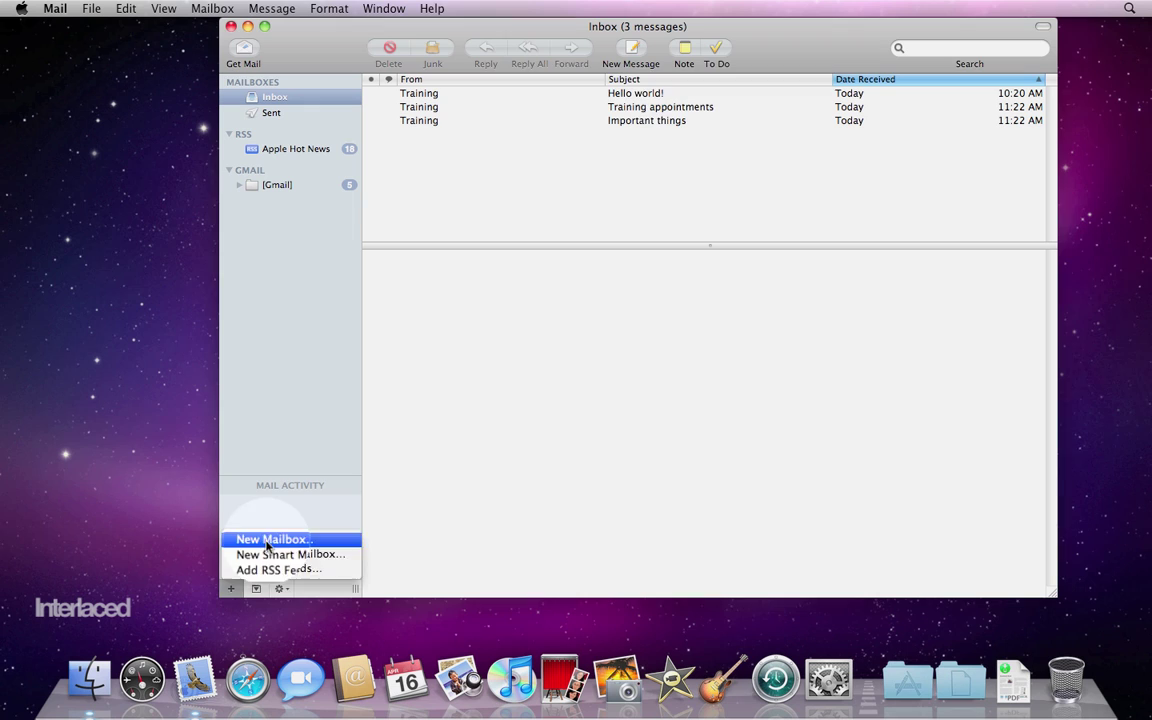
left_click(268, 544)
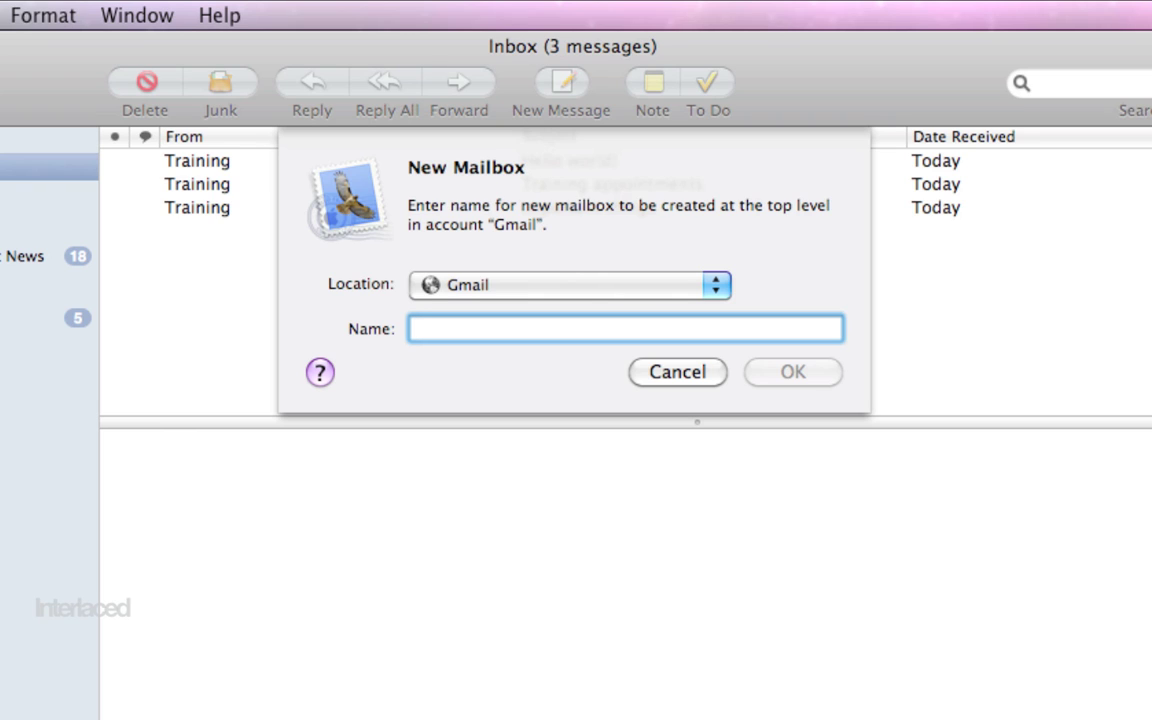
type("Importa")
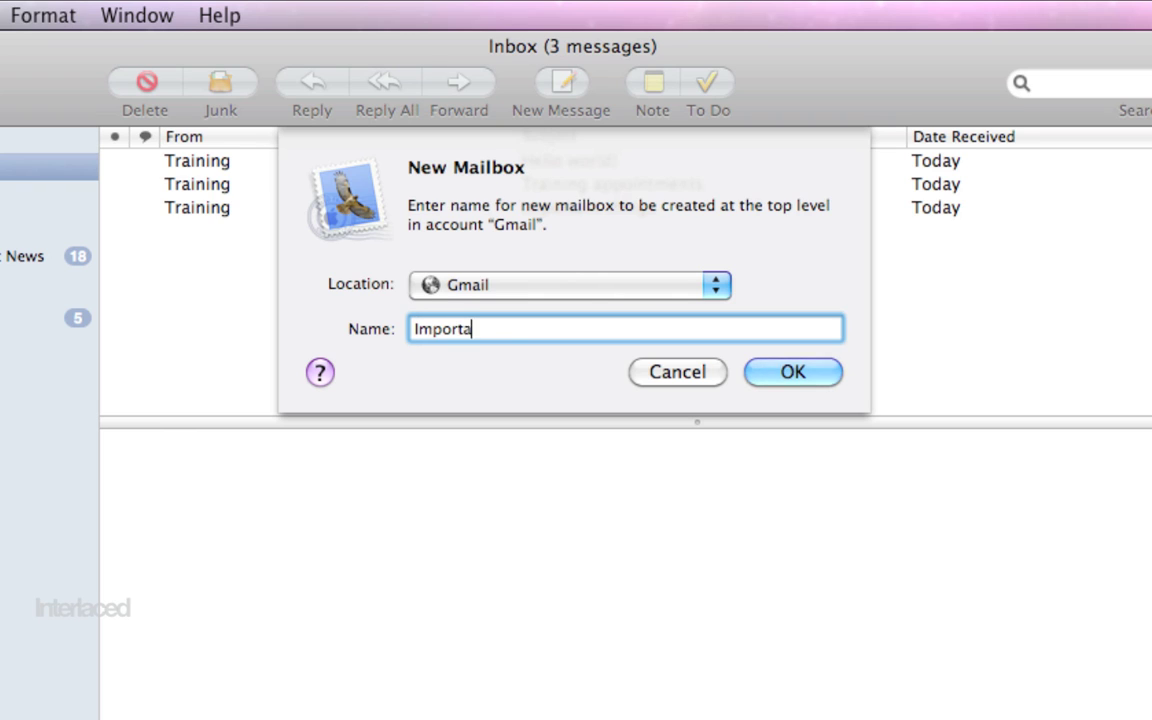
type("nt things")
left_click(474, 291)
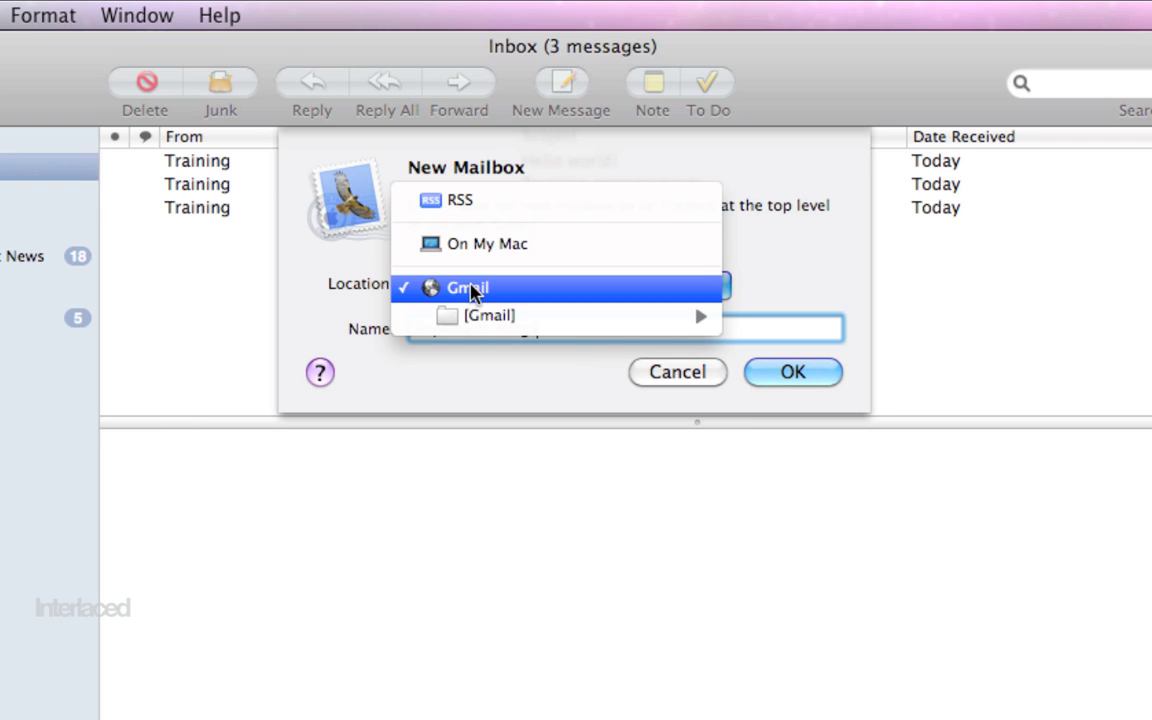
left_click(462, 290)
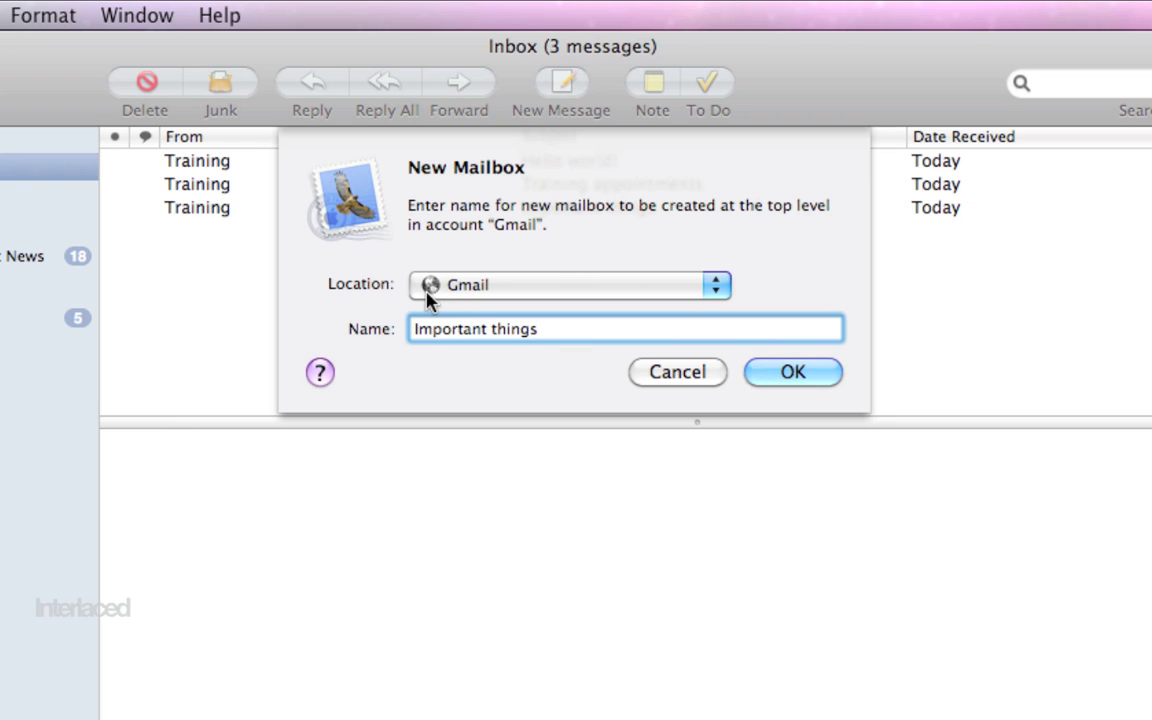
left_click(519, 284)
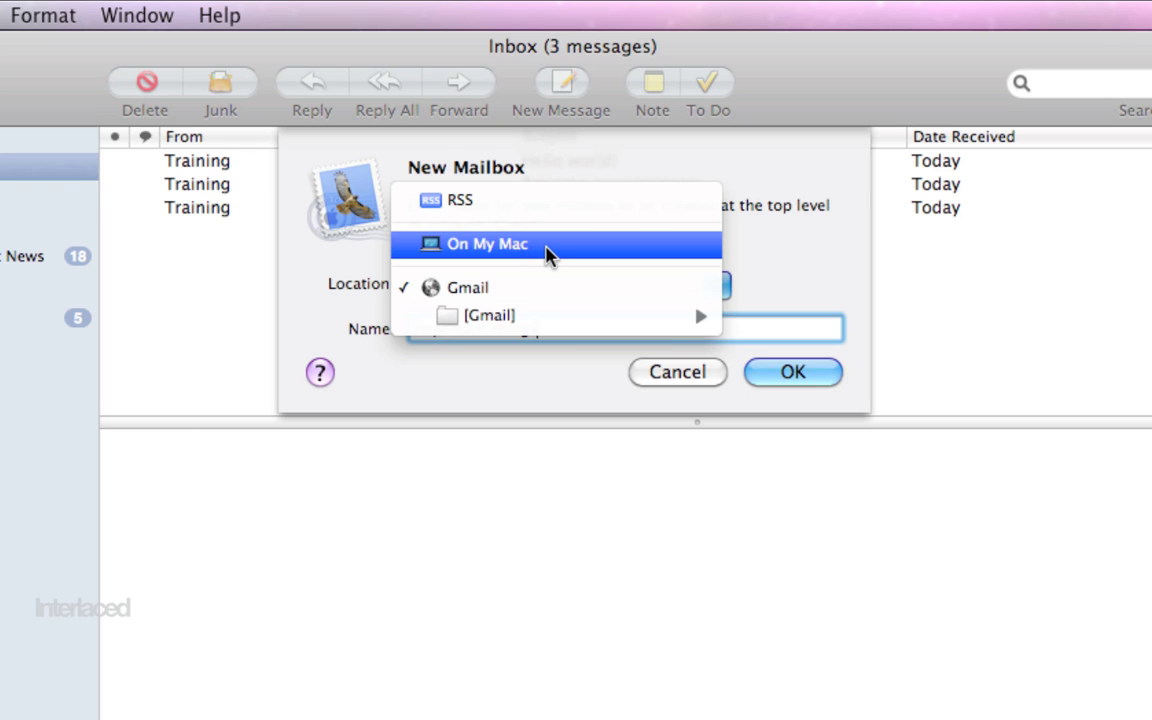
left_click(548, 290)
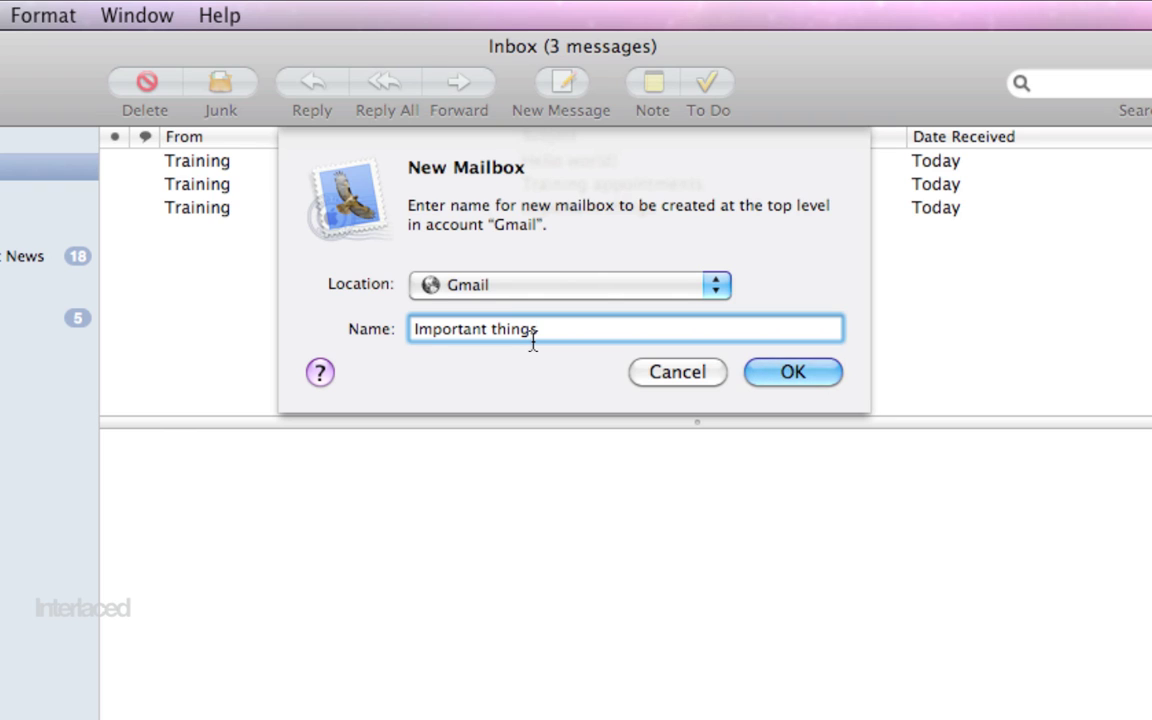
left_click(470, 290)
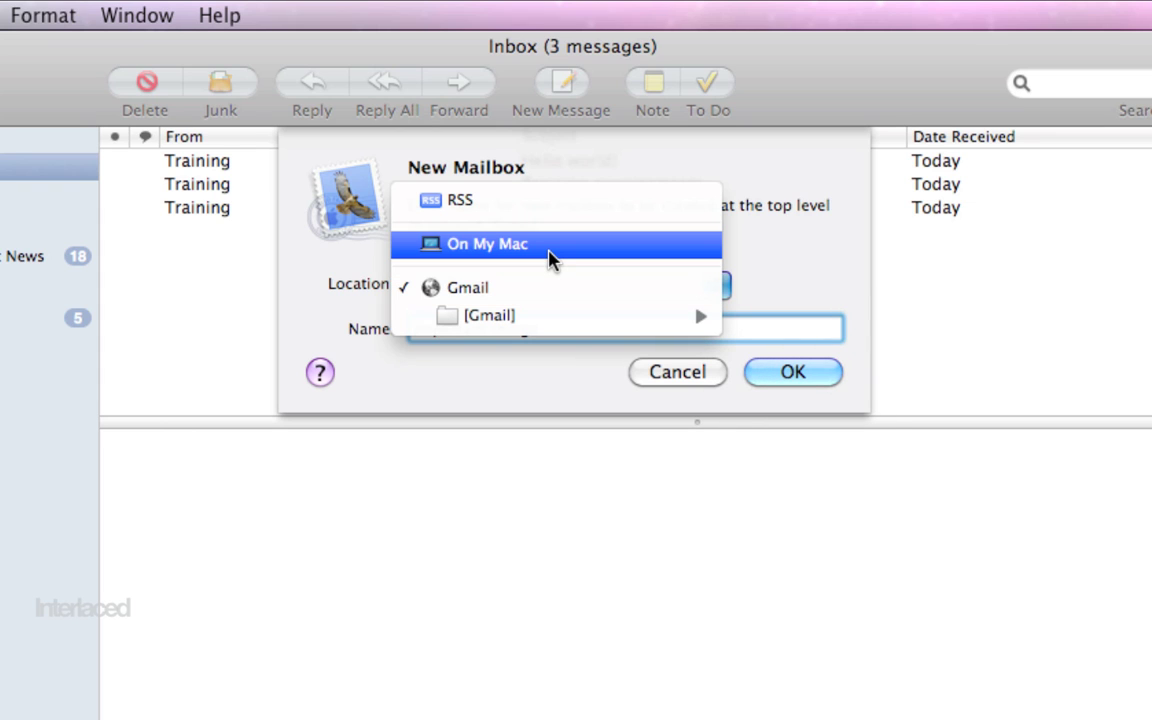
left_click(555, 294)
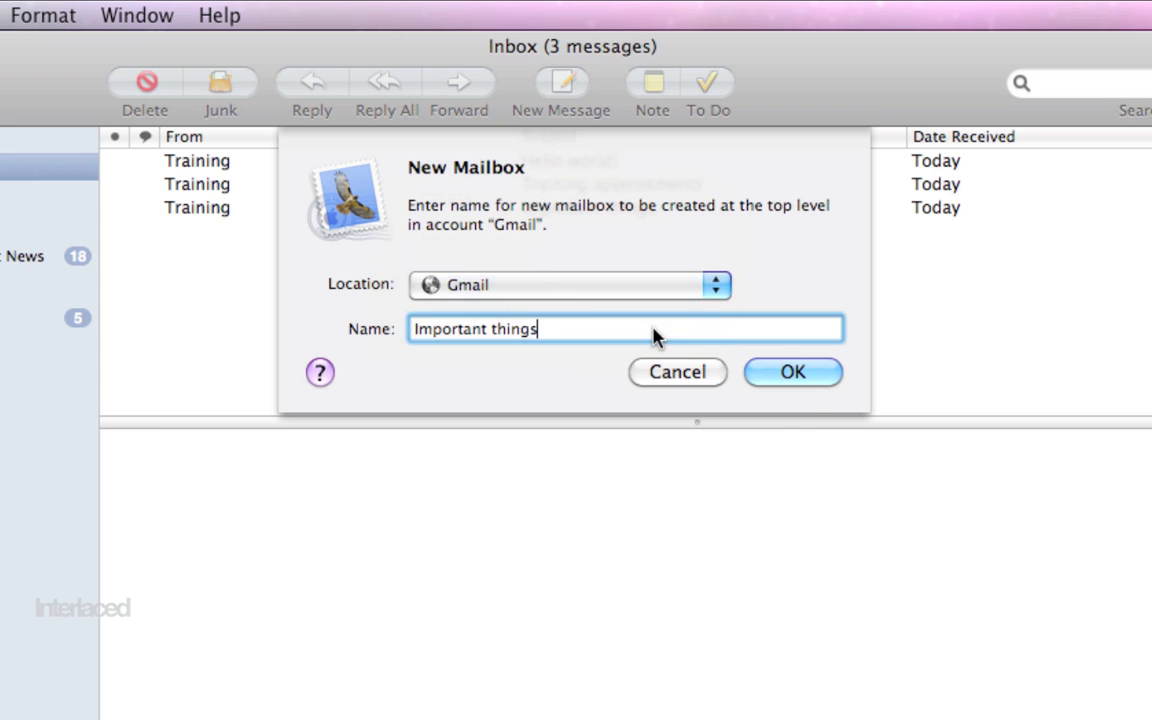
- Create the 'Important things' mailbox and move the Important things email from the Inbox into it
left_click(803, 378)
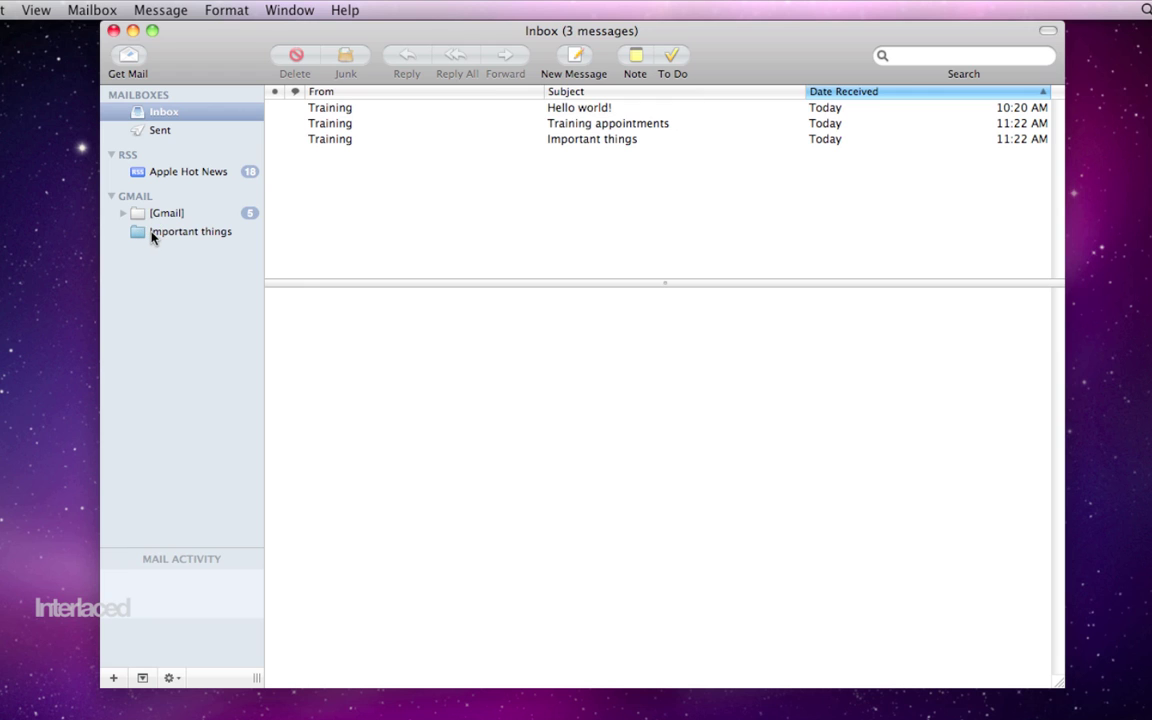
left_click(184, 233)
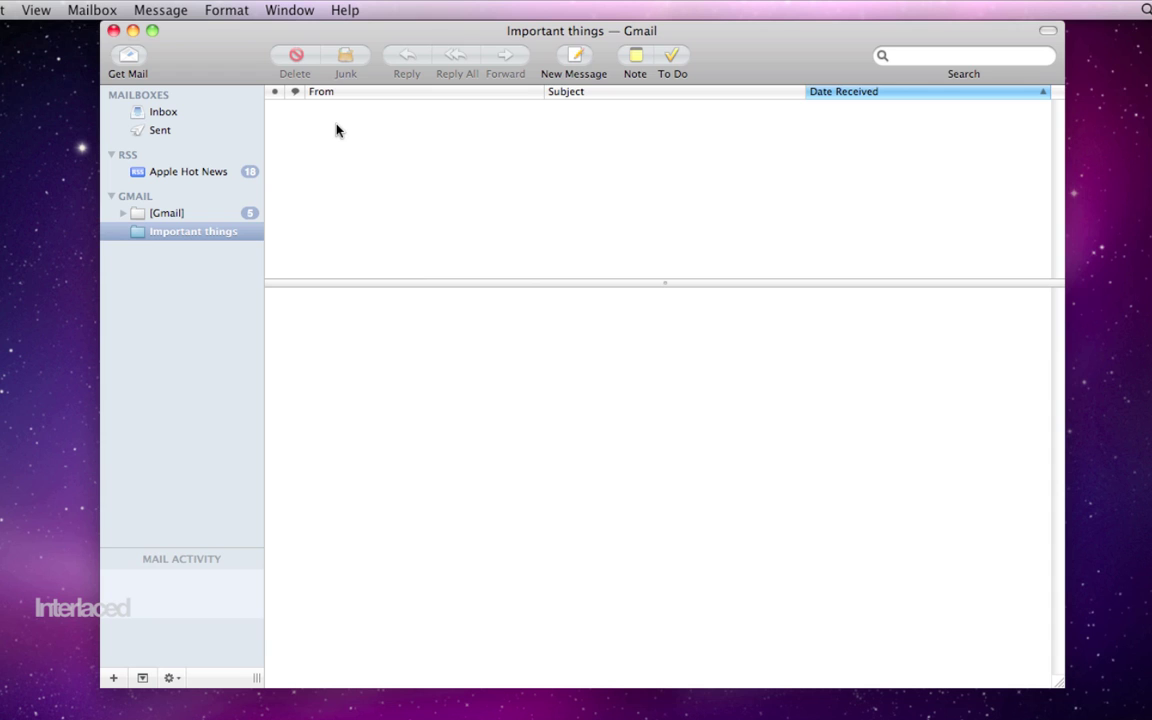
left_click(195, 114)
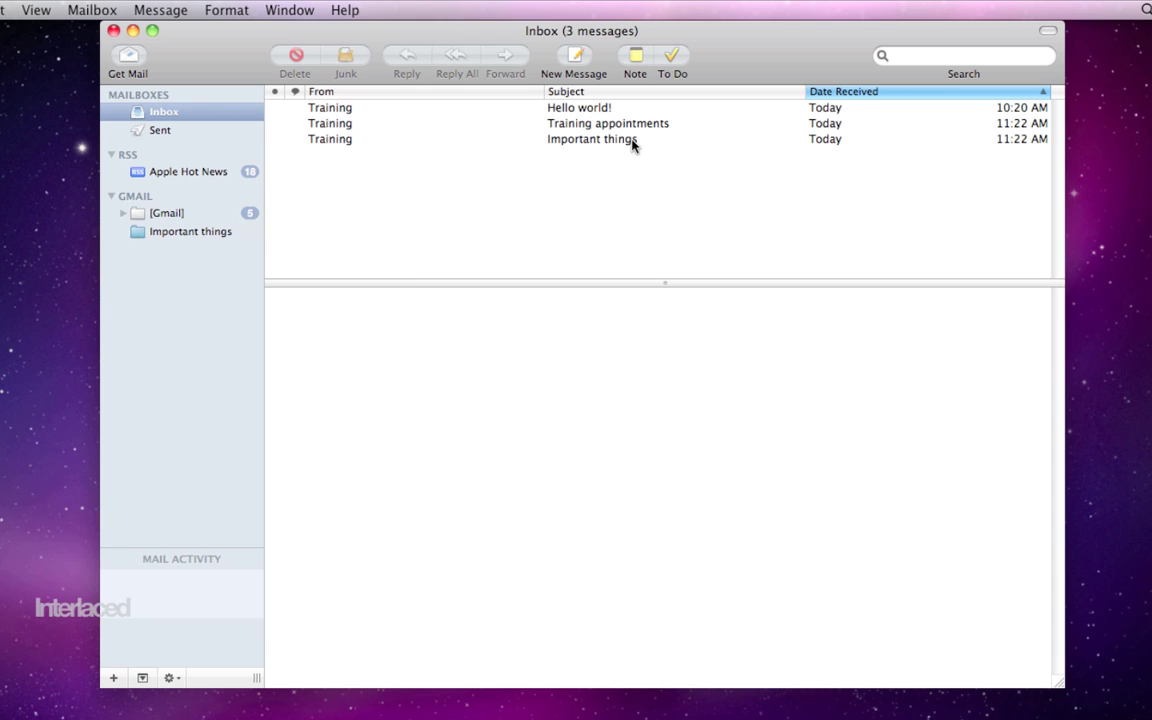
left_click_drag(632, 144, 229, 239)
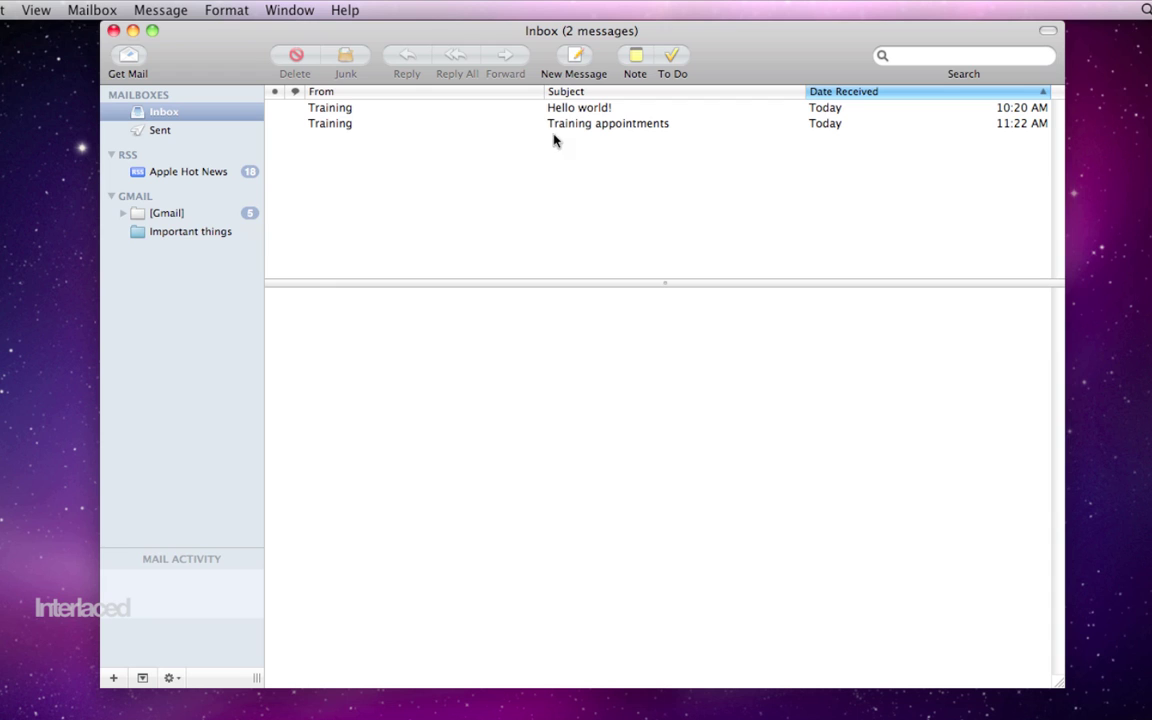
left_click(213, 232)
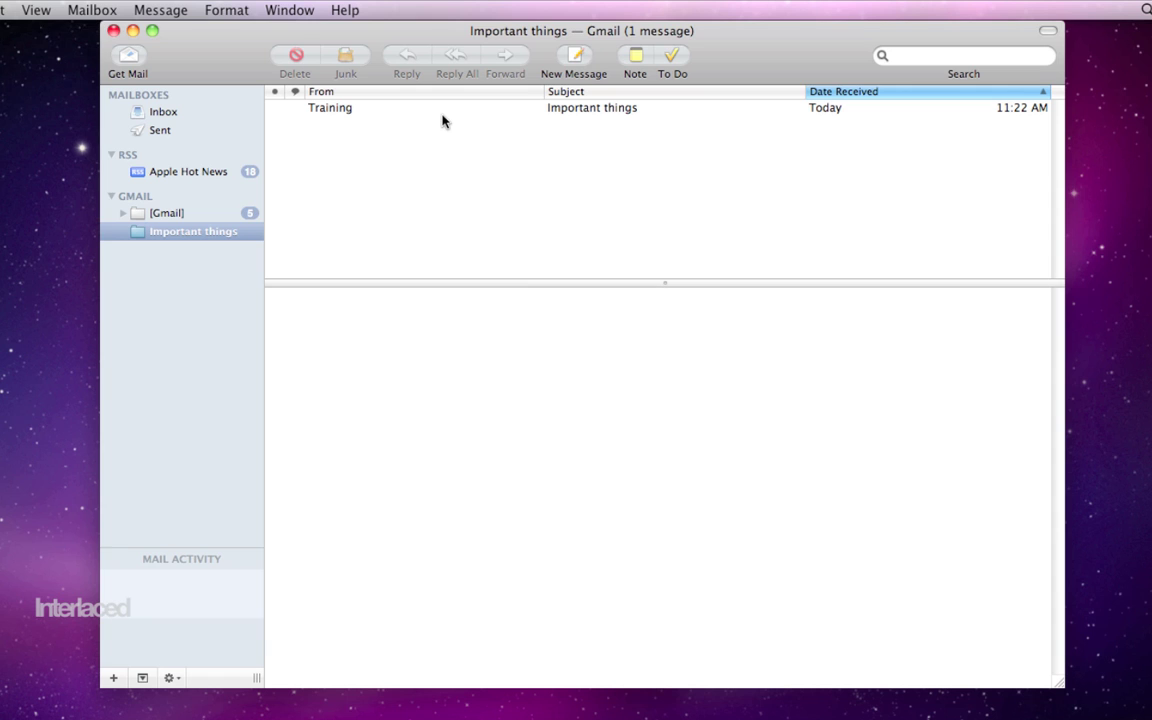
- File the Apple Hot News articles 'Banking on Accessibility' and the iPad verdict into Important things
left_click(222, 177)
left_click_drag(385, 163, 190, 231)
left_click_drag(338, 238, 213, 231)
left_click(213, 231)
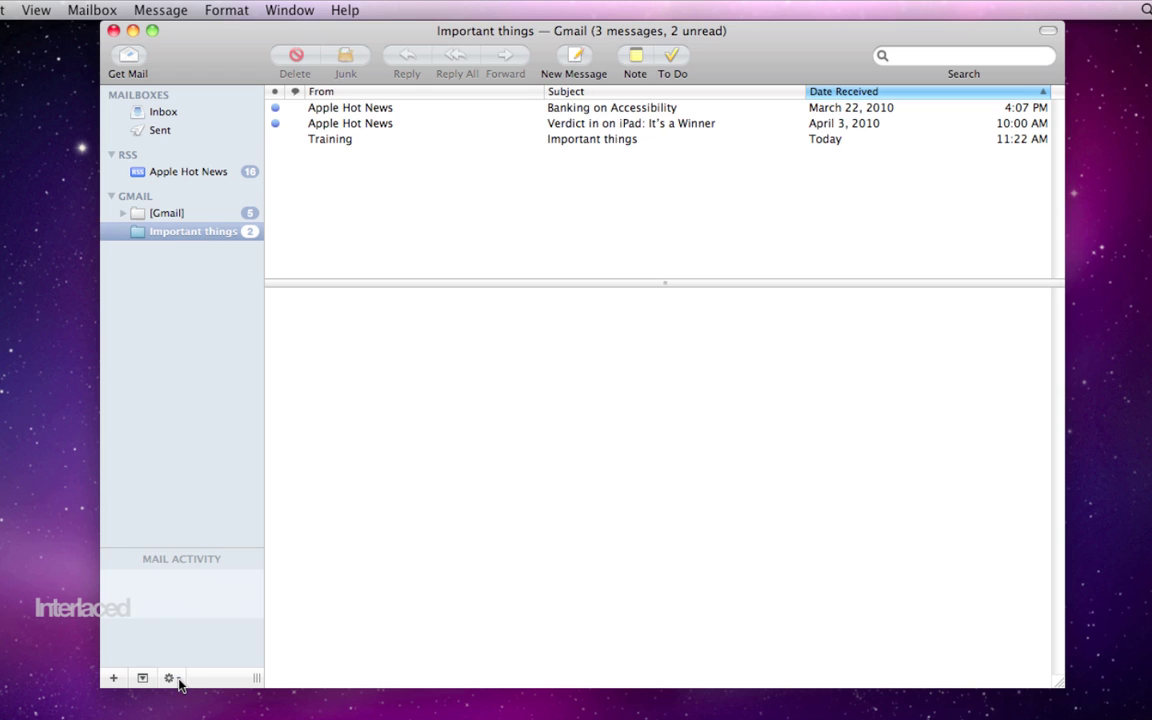
left_click(172, 679)
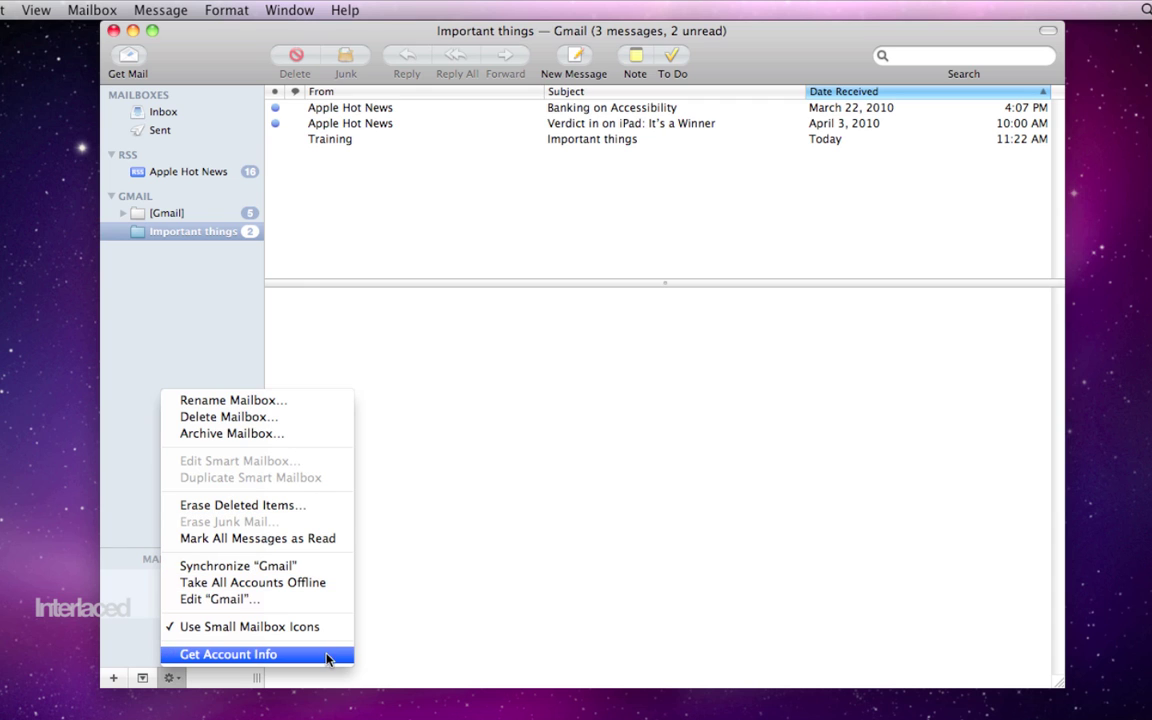
left_click(390, 618)
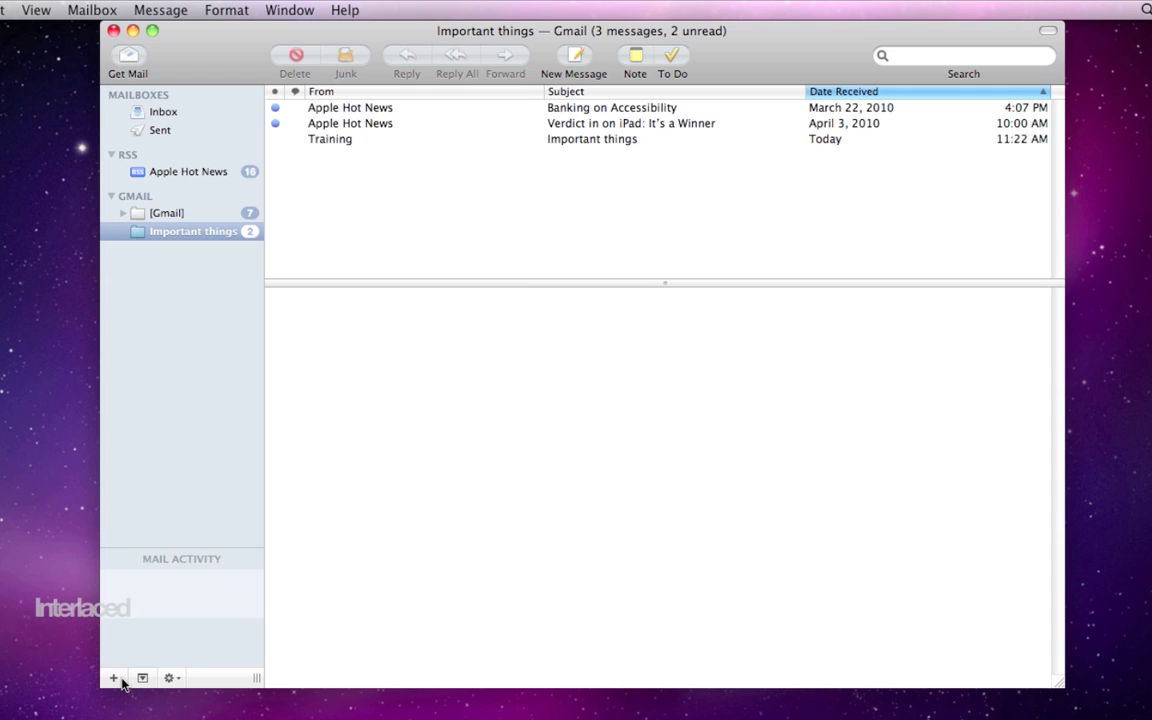
- Start a new smart mailbox named 'Interlaced'
left_click(114, 678)
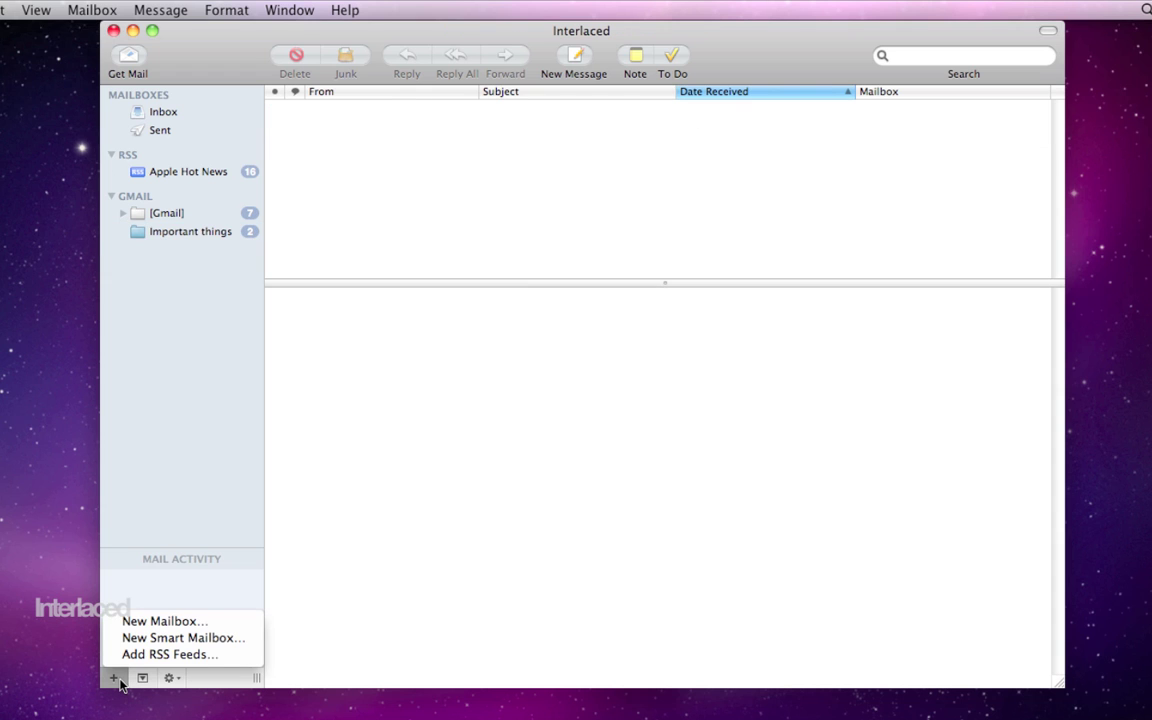
left_click(150, 638)
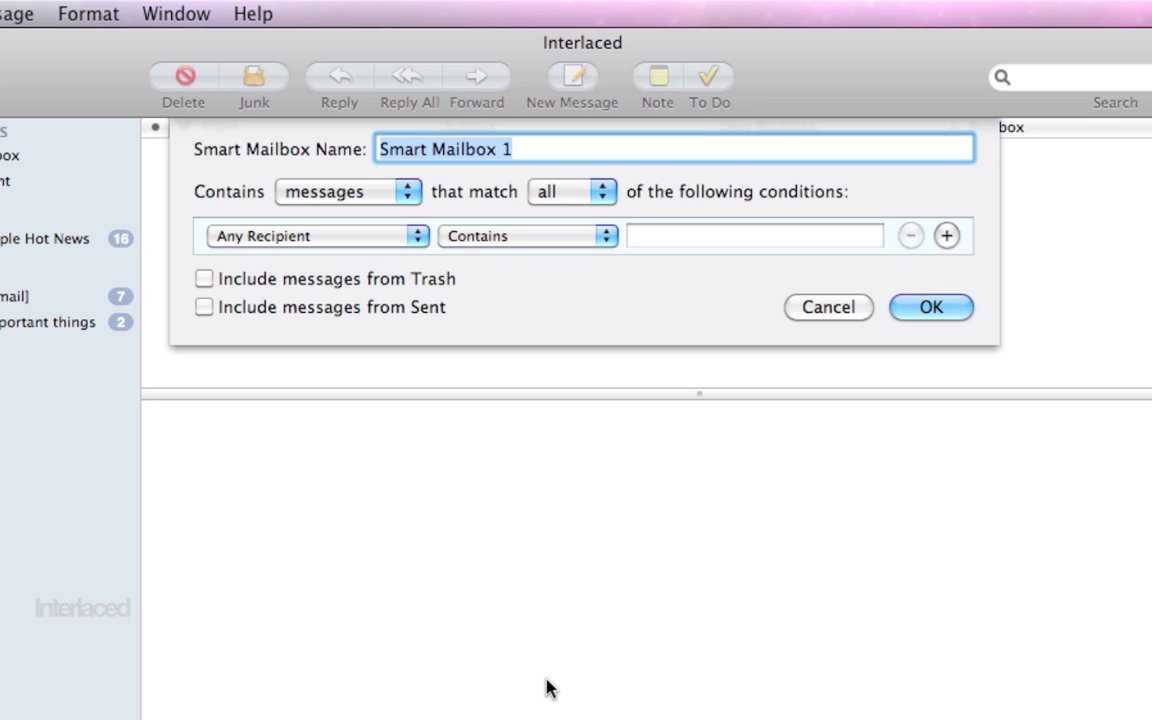
type("Interlaced")
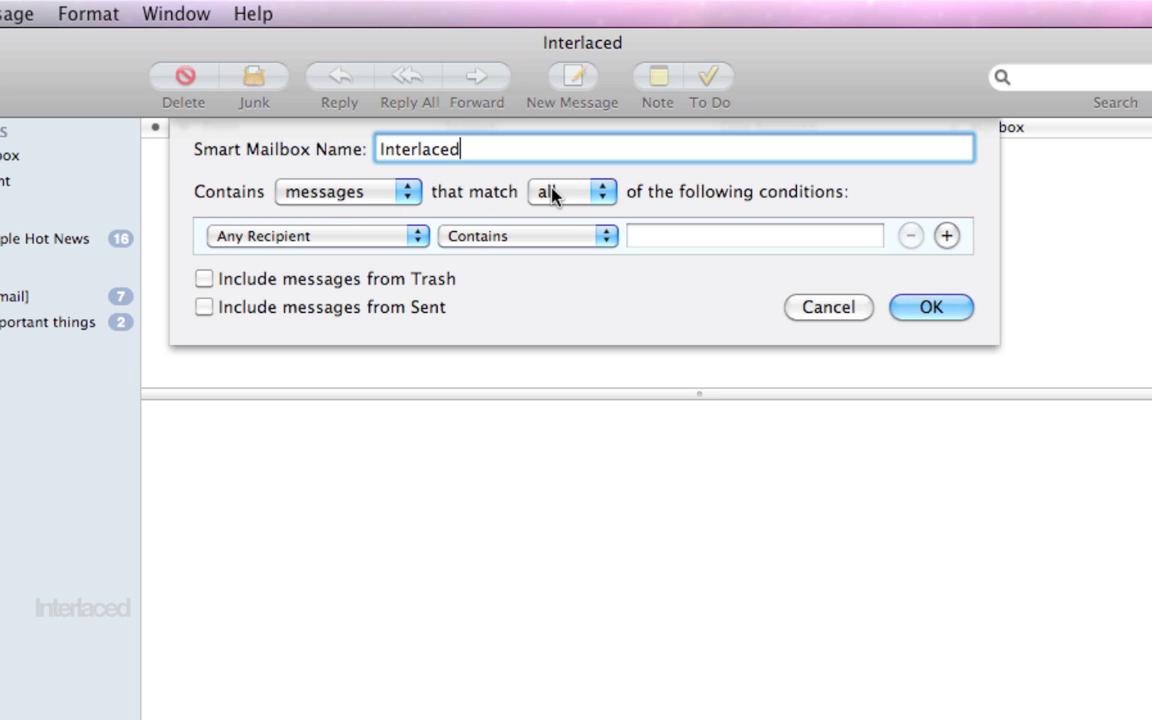
- Set the condition to From contains the sender's Gmail address
left_click(374, 243)
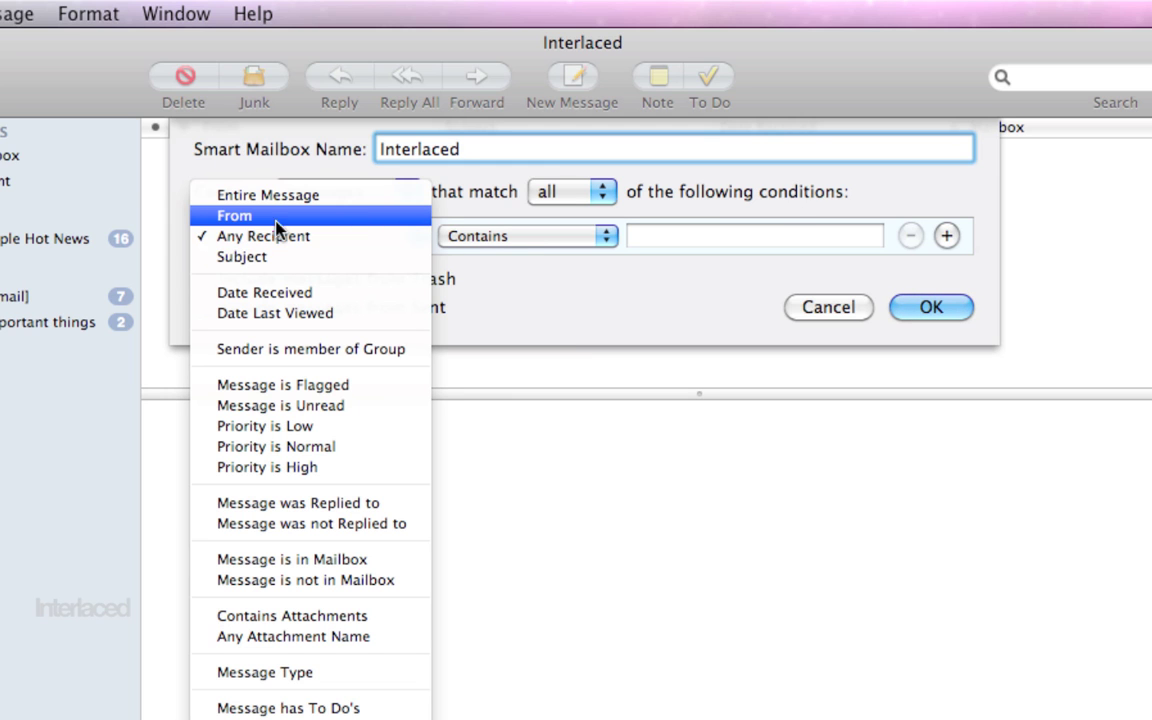
left_click(229, 217)
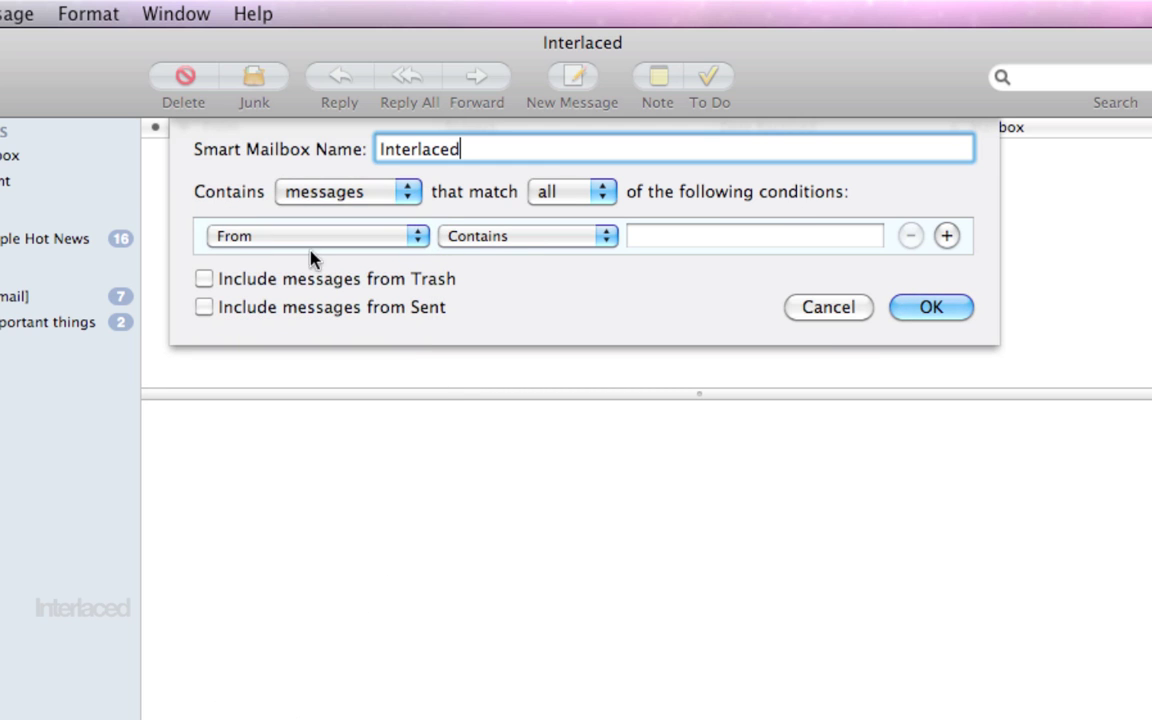
left_click(684, 236)
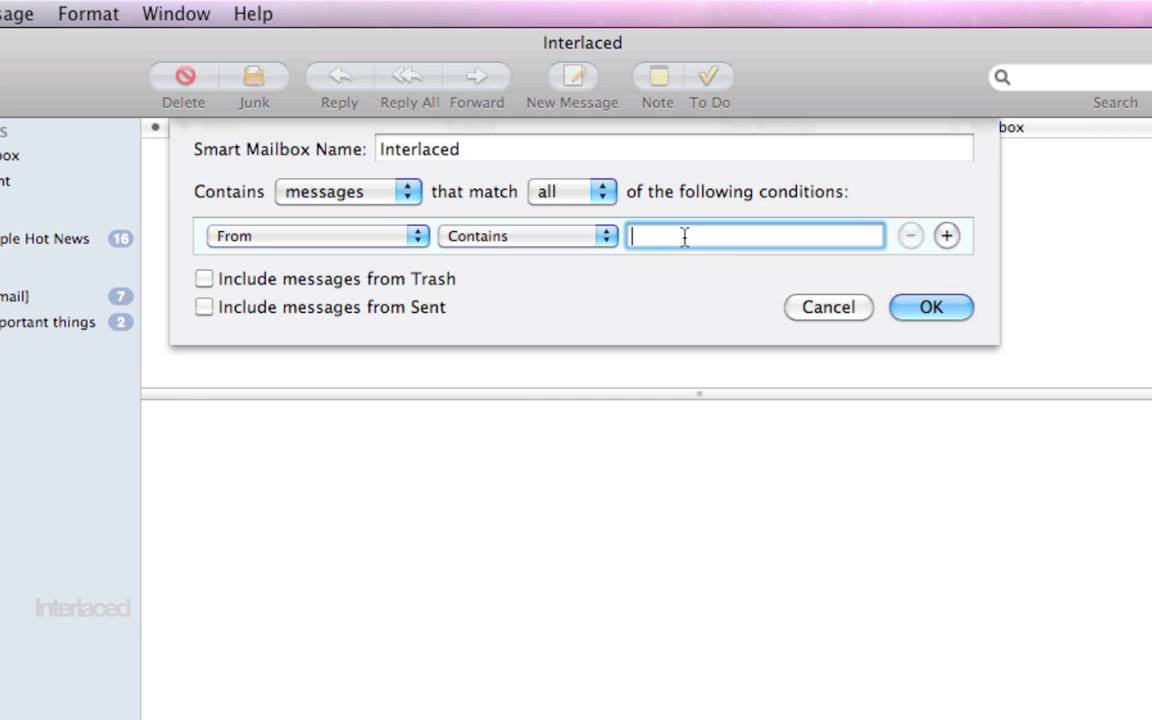
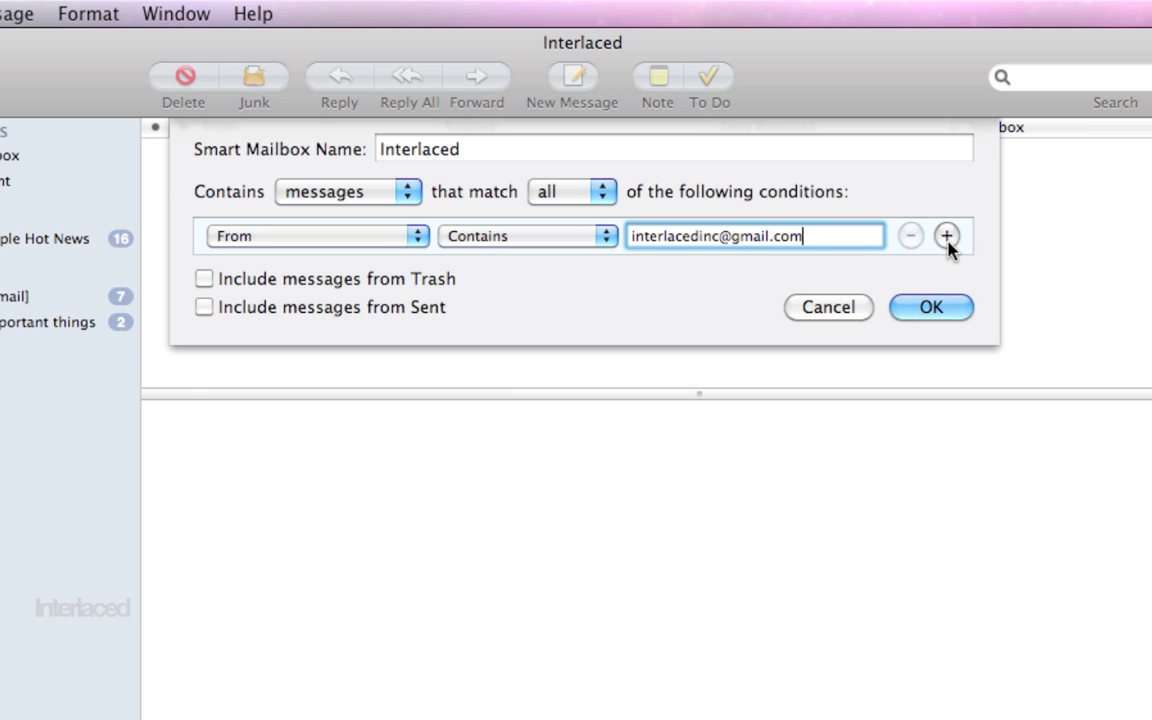
- Add a second 'Any Recipient contains' condition row to Interlaced, leaving its criteria unchanged
left_click(946, 237)
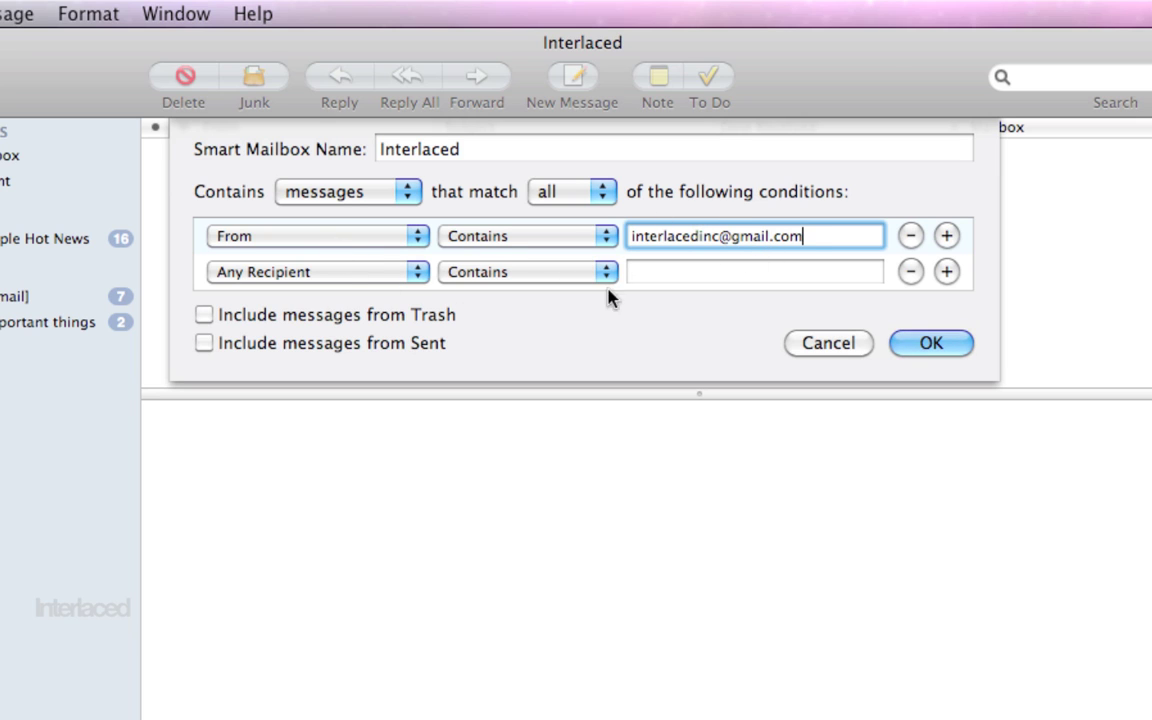
left_click(321, 278)
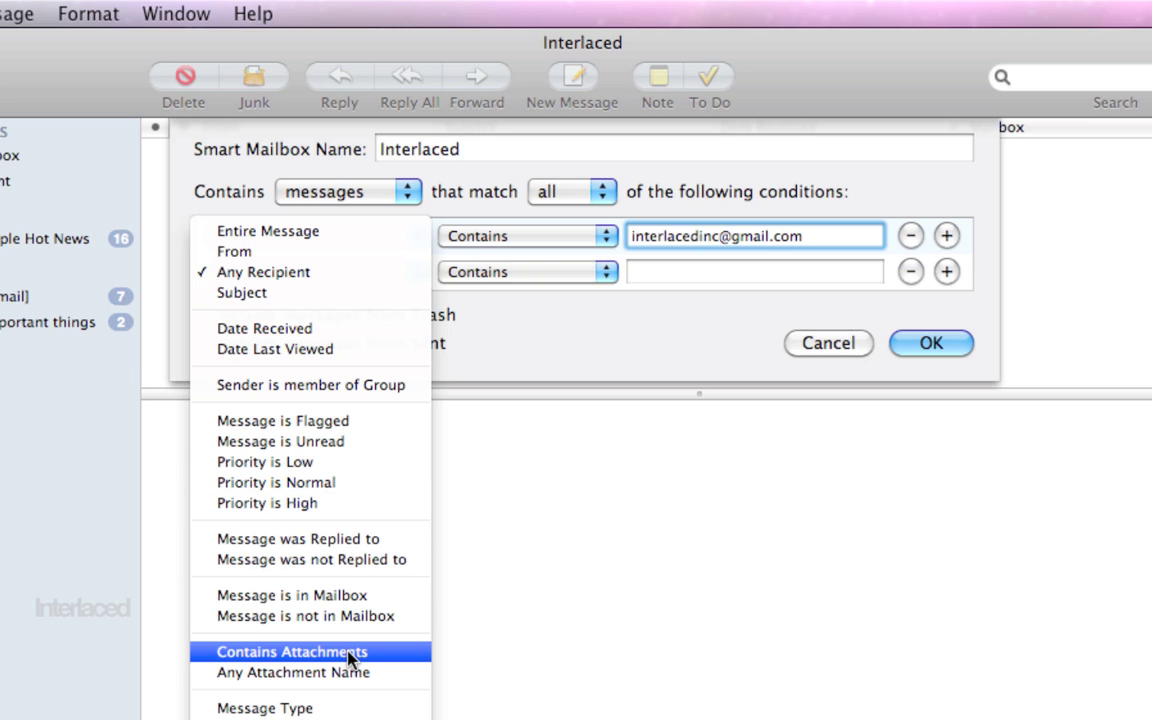
left_click(526, 355)
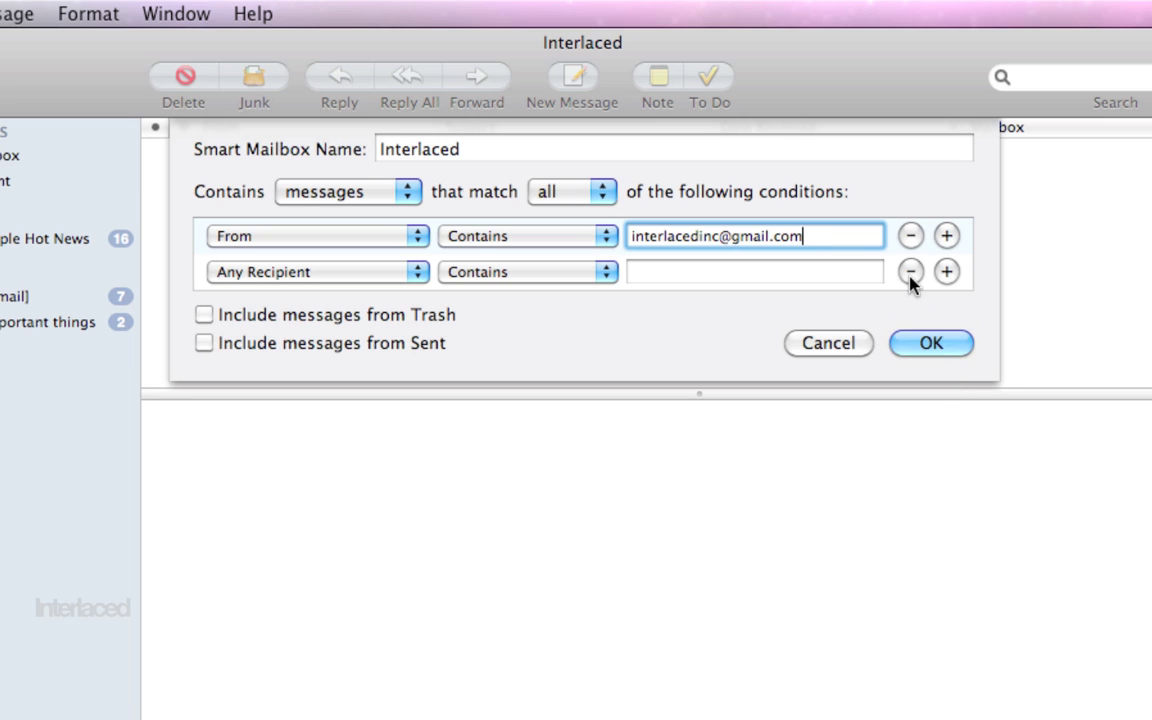
left_click(590, 195)
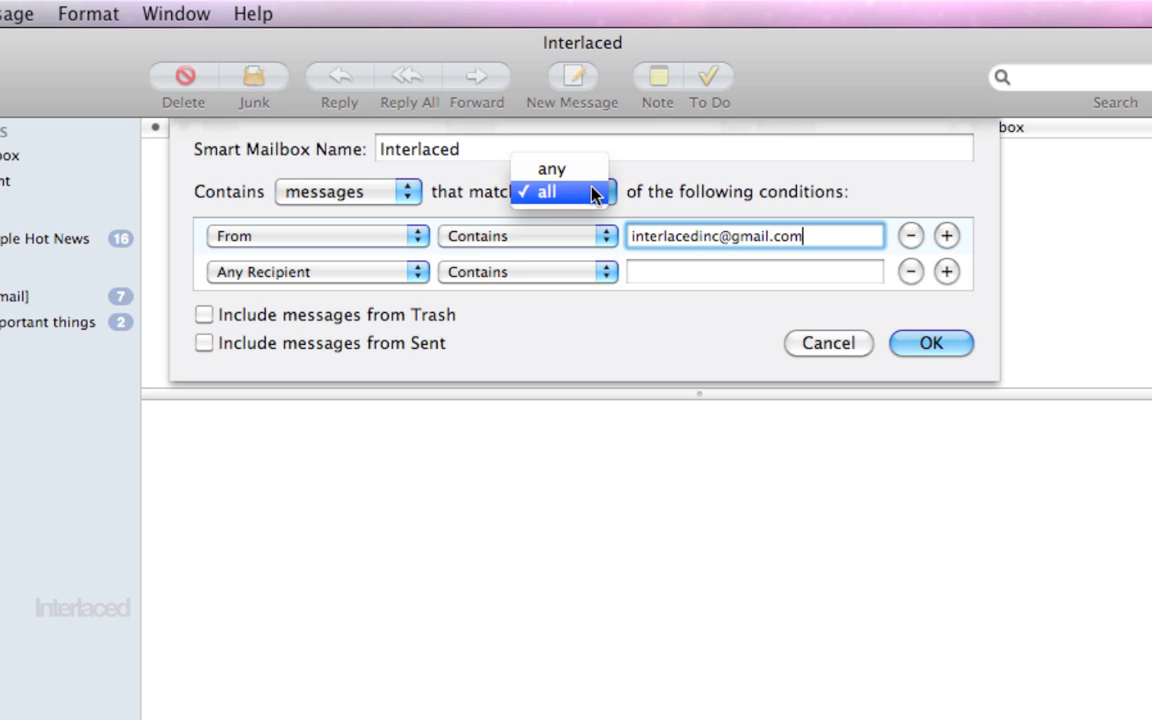
left_click(593, 195)
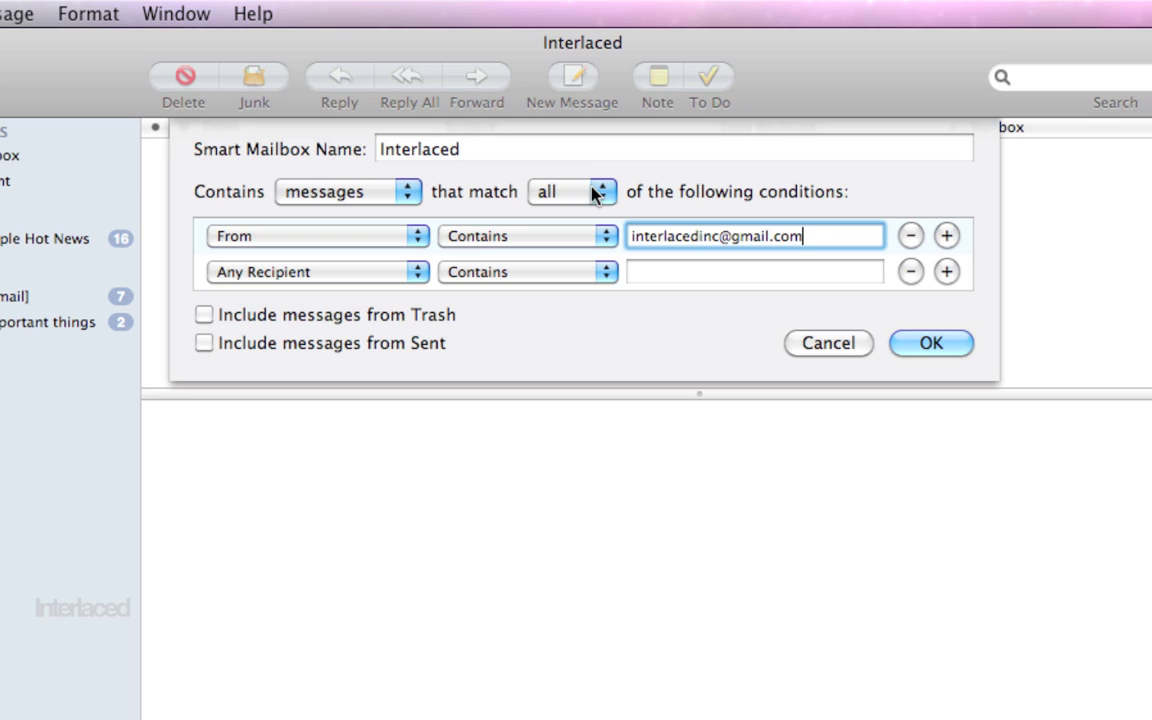
left_click(592, 186)
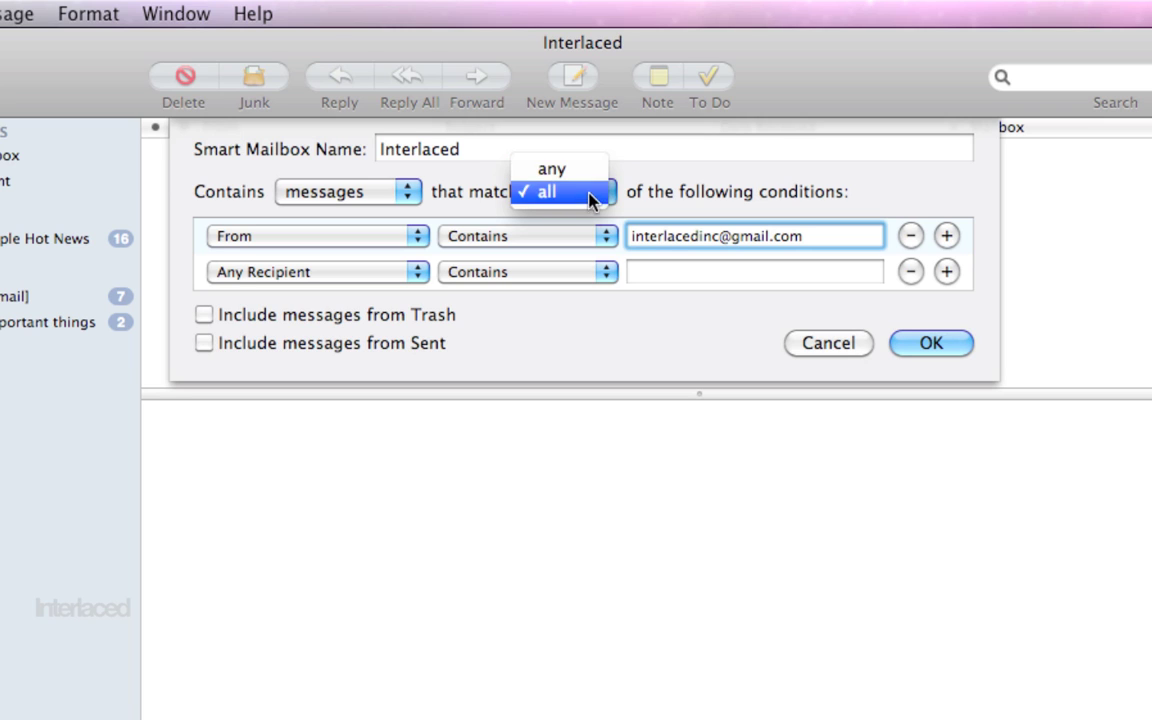
left_click(662, 195)
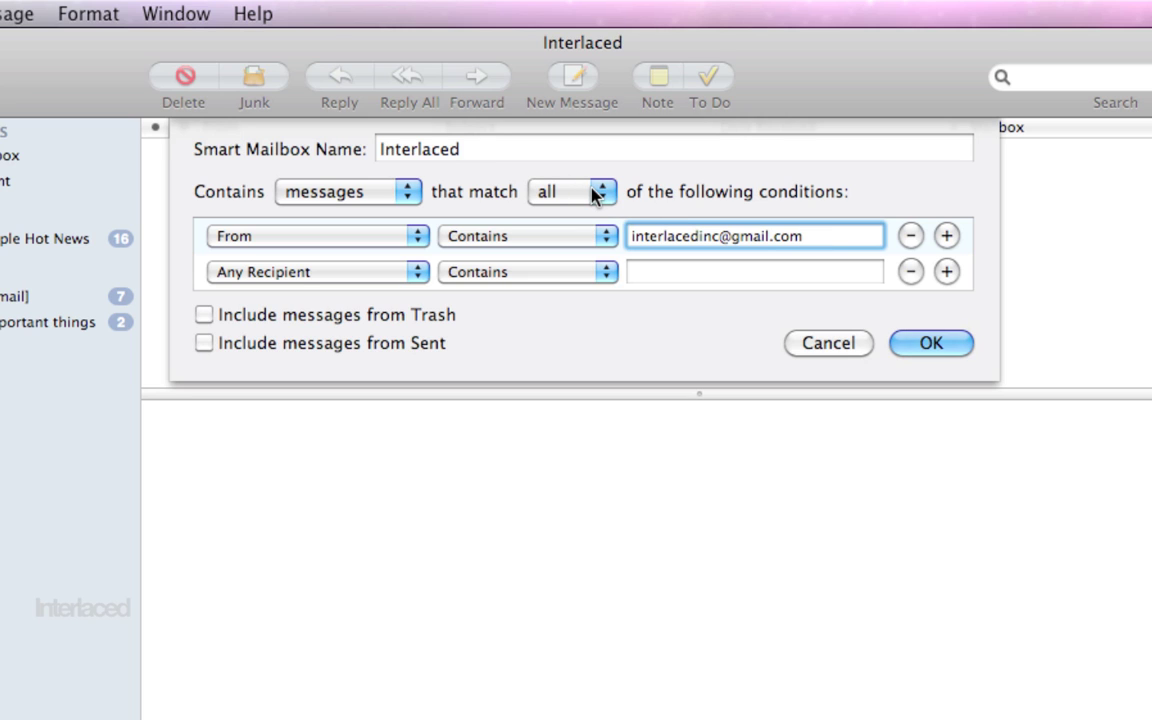
left_click(592, 190)
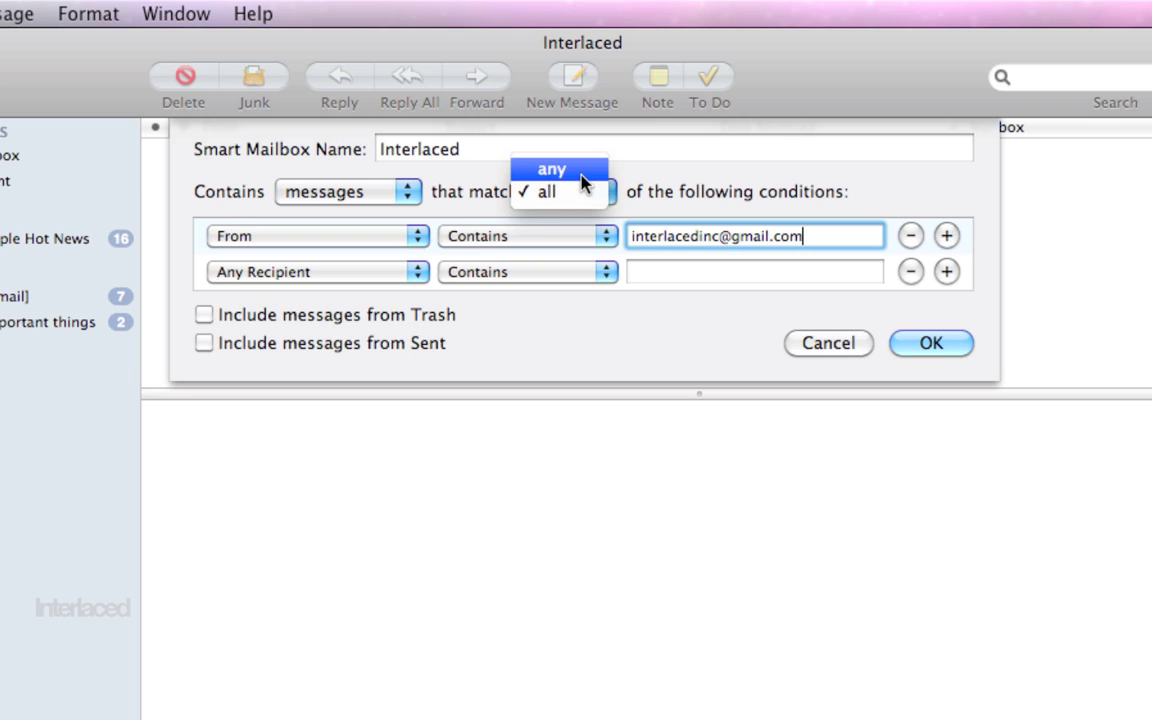
left_click(692, 162)
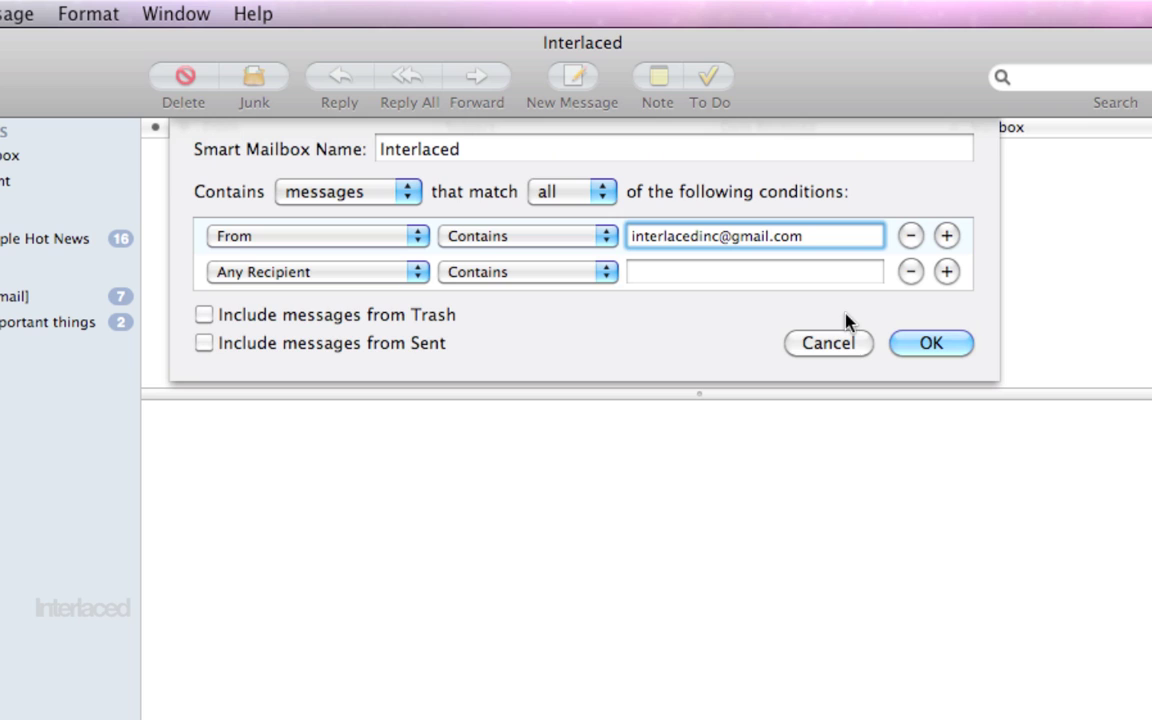
- Remove the empty Any Recipient condition, save Interlaced, and scroll through its message list
left_click(911, 273)
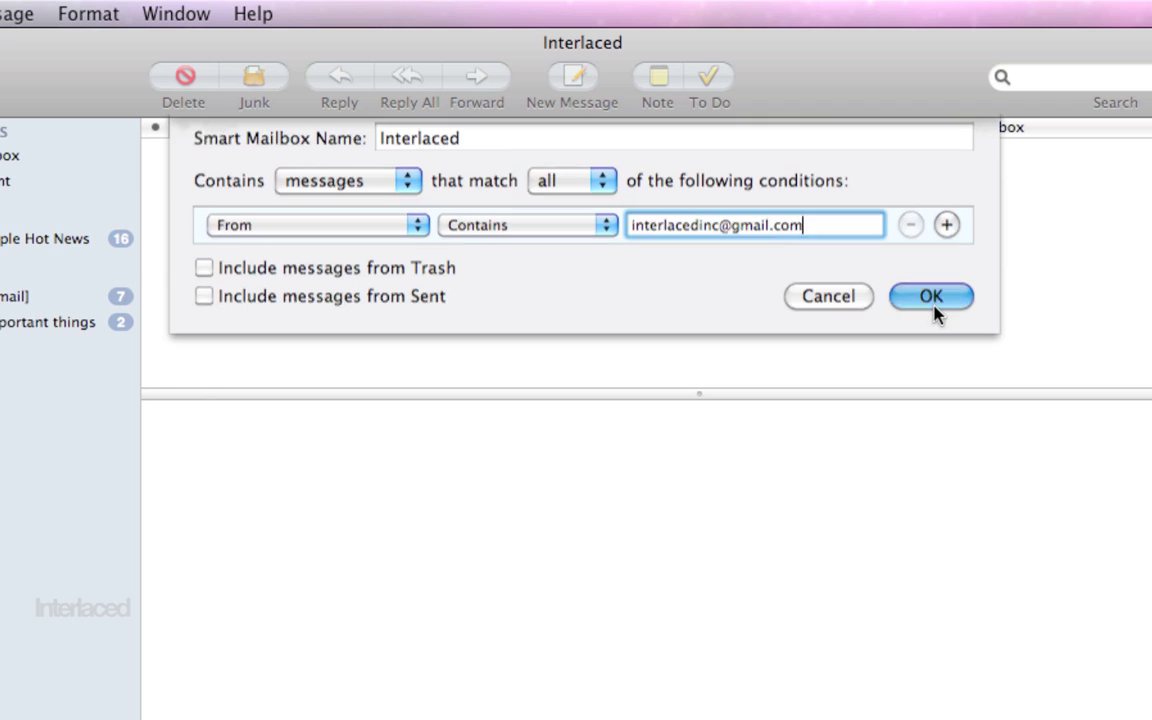
left_click(932, 307)
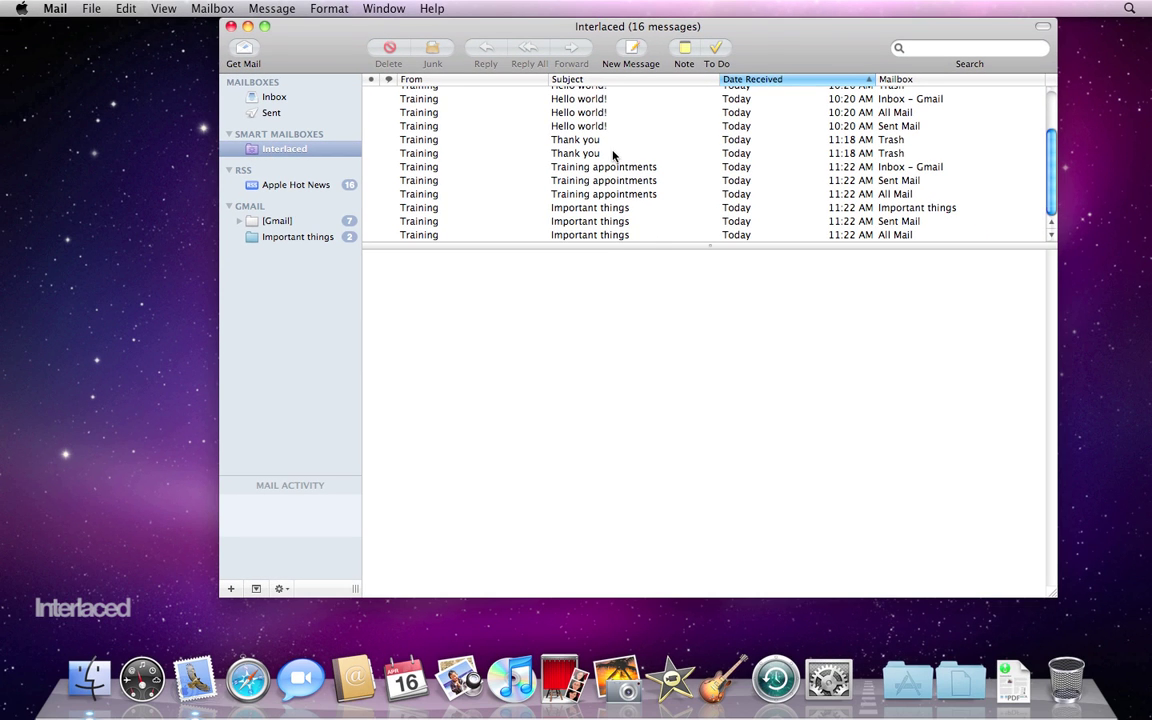
scroll(614, 180, "up", 3)
scroll(614, 155, "down", 5)
scroll(614, 155, "up", 5)
scroll(613, 155, "down", 3)
scroll(614, 155, "up", 3)
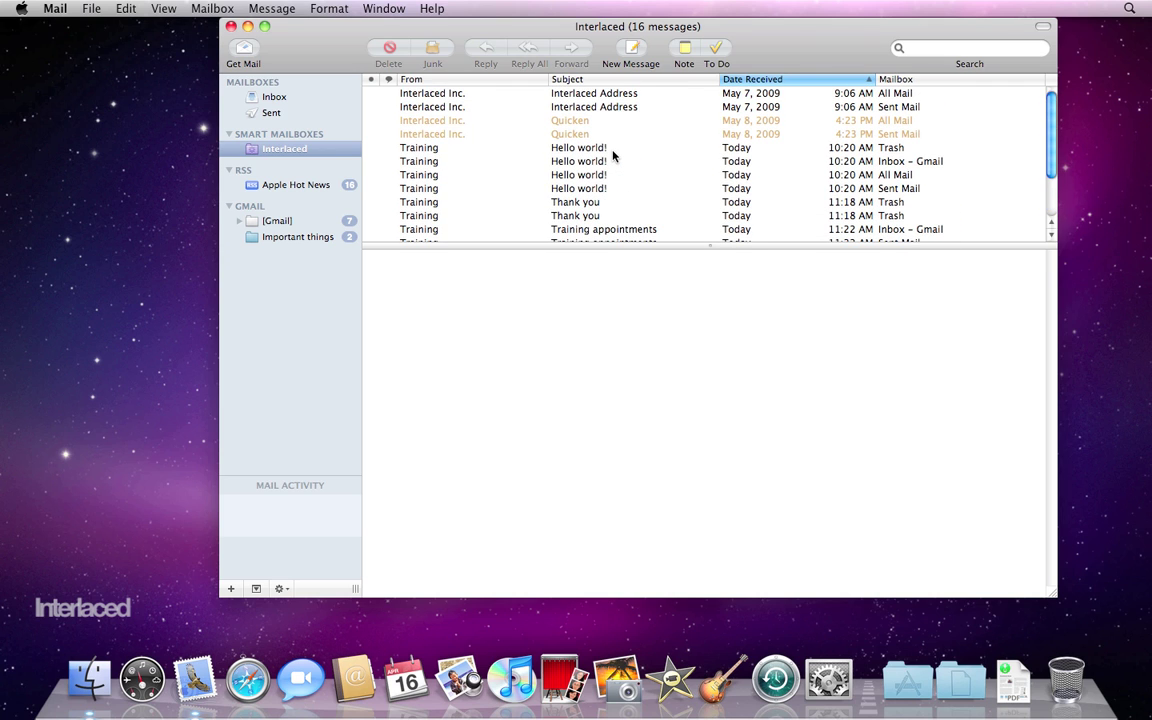
scroll(608, 181, "down", 3)
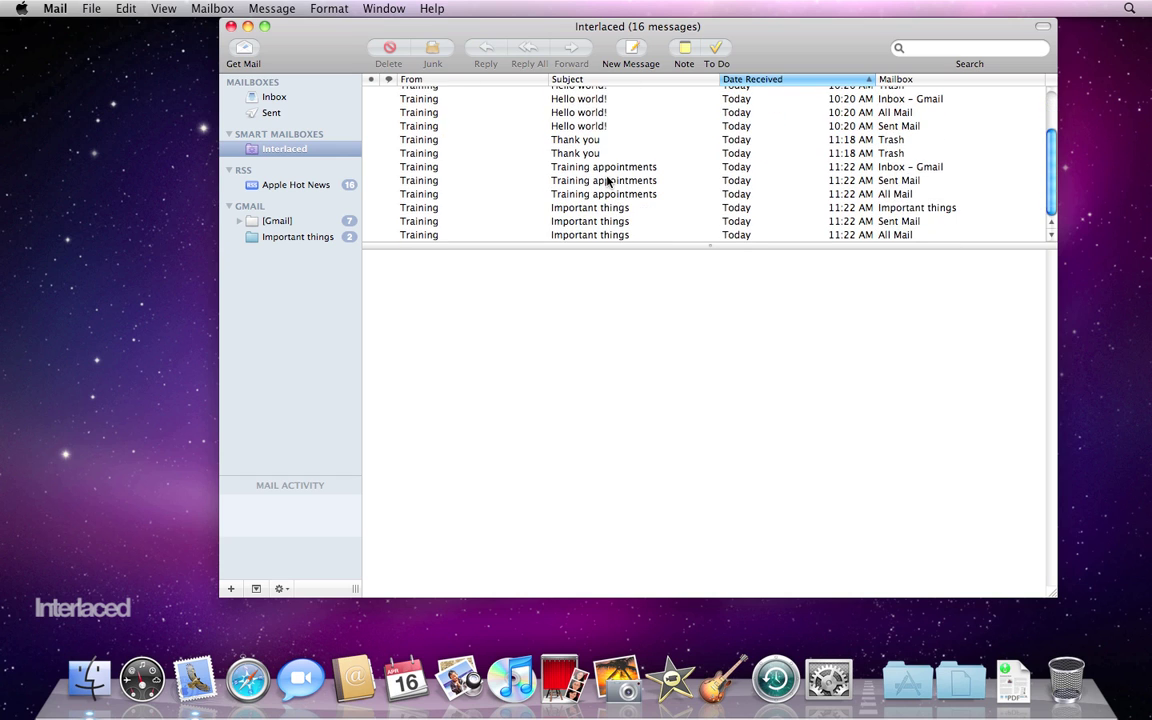
scroll(608, 181, "up", 3)
scroll(607, 180, "down", 3)
- Preview the 'Thank you' message in Interlaced and glance at the File menu without choosing anything
left_click(448, 153)
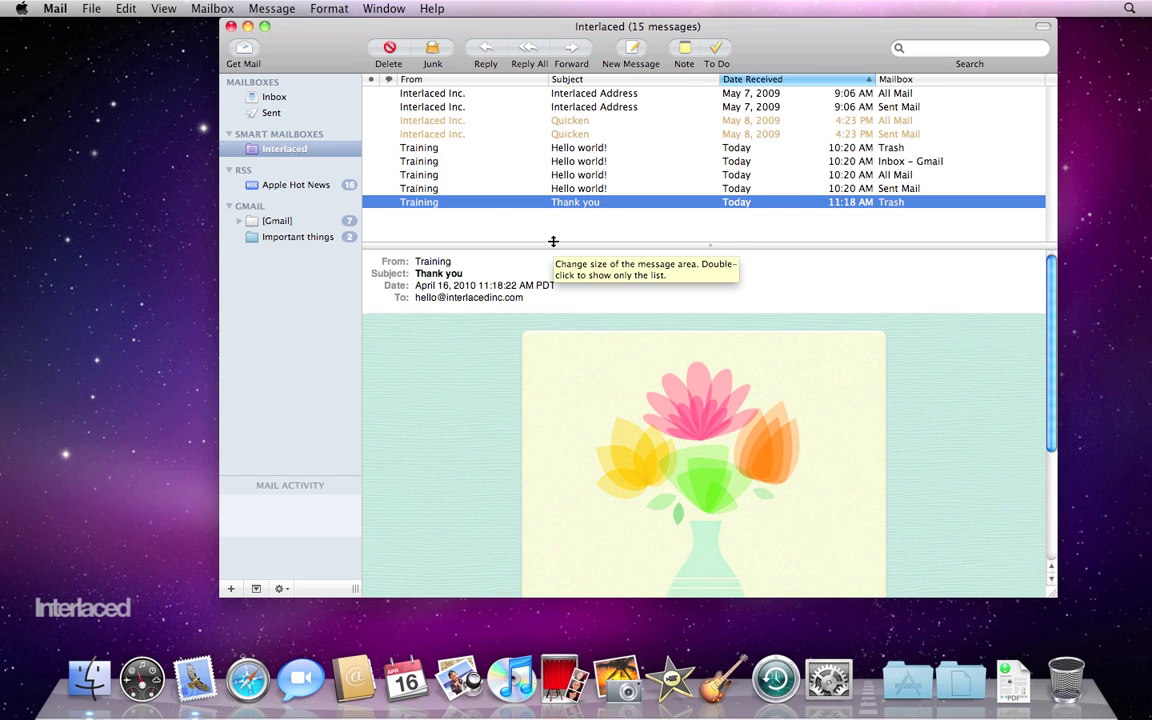
left_click(90, 8)
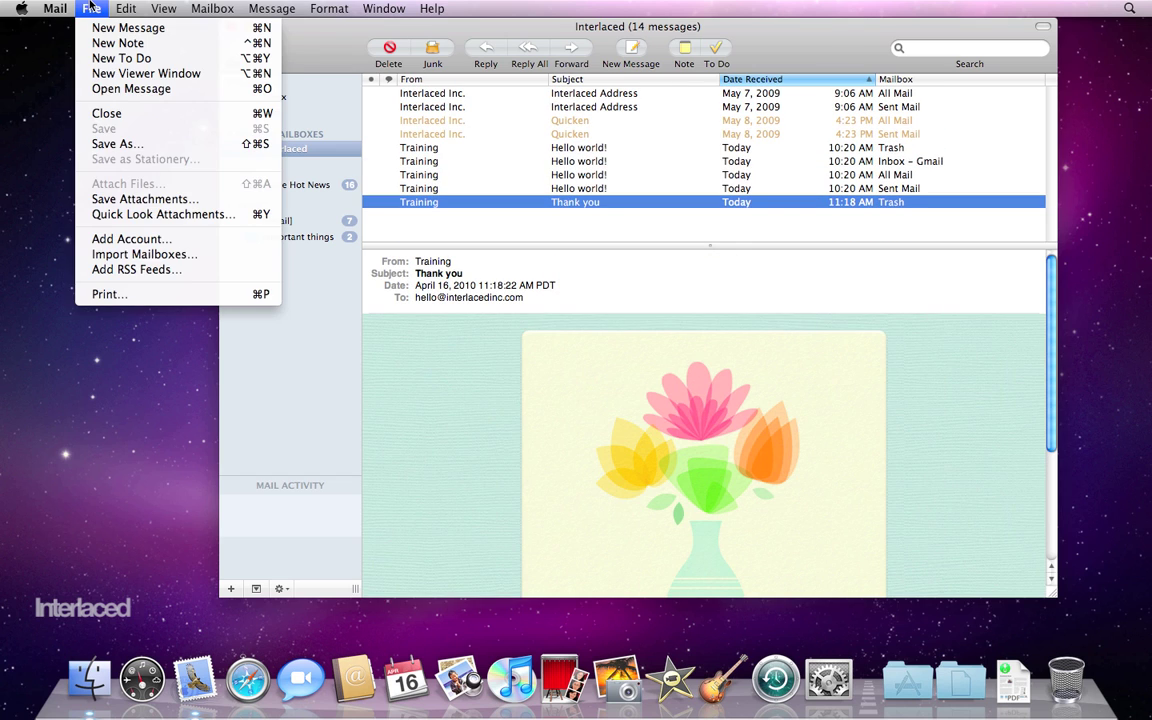
left_click(90, 8)
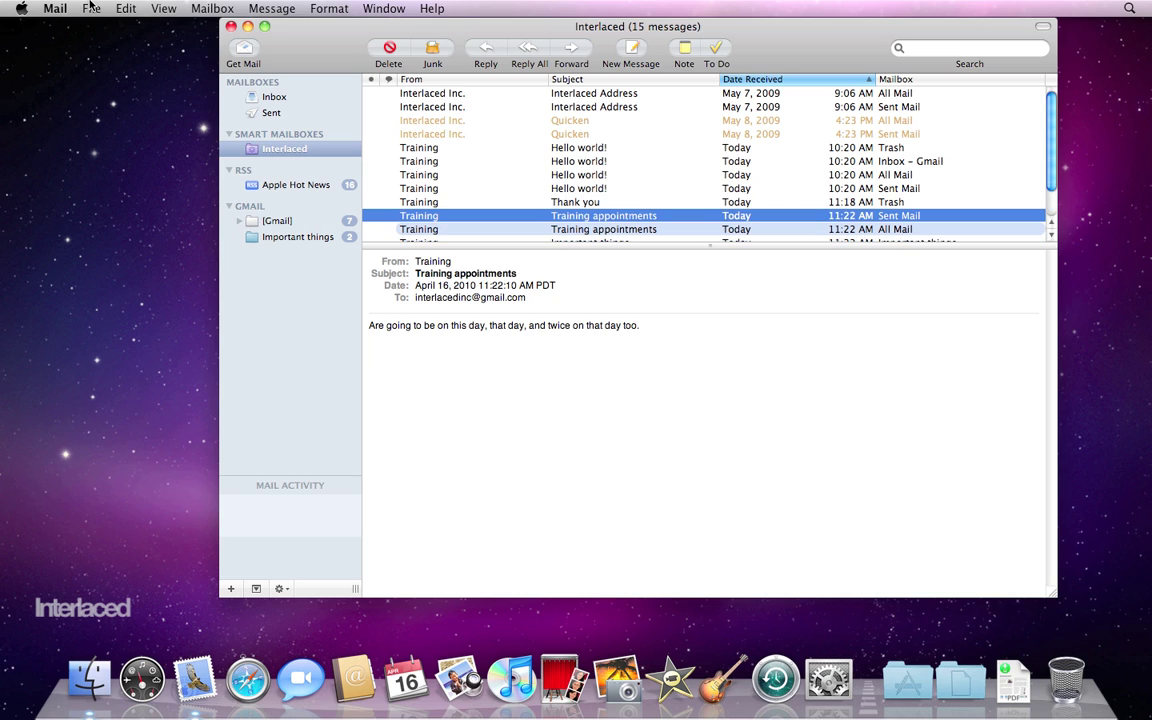